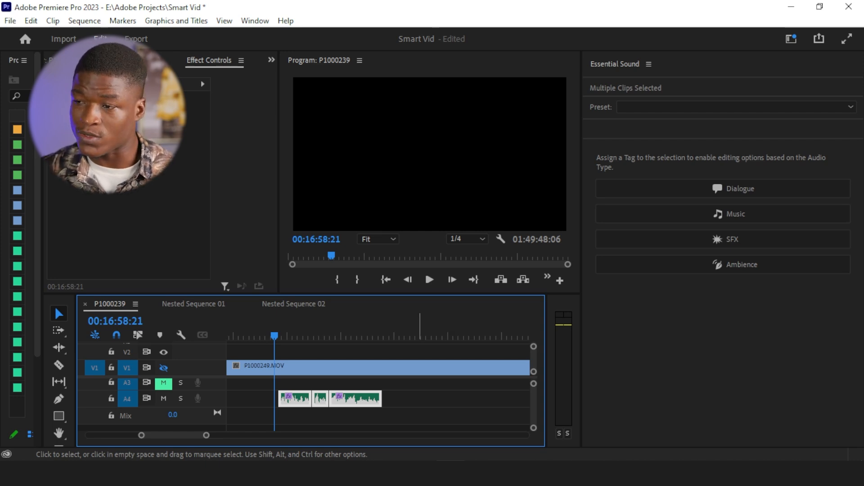
Play back the sequence to listen to the dialogue audio, then stop playback
key(space)
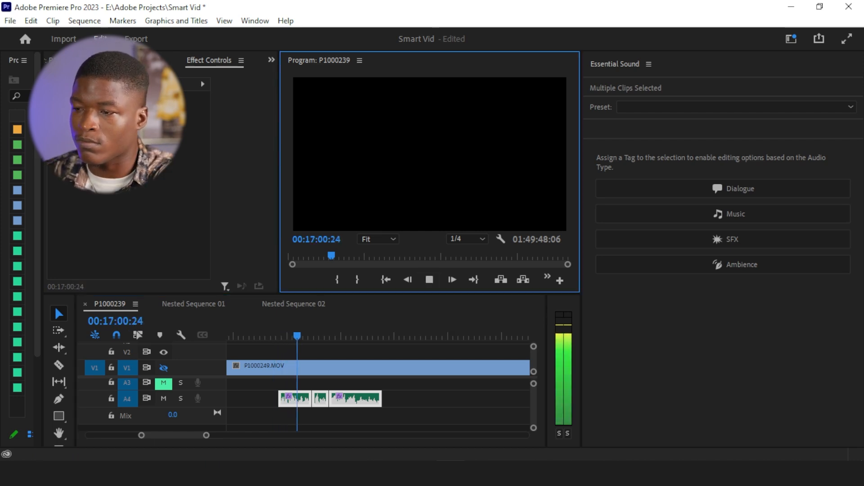
click(446, 399)
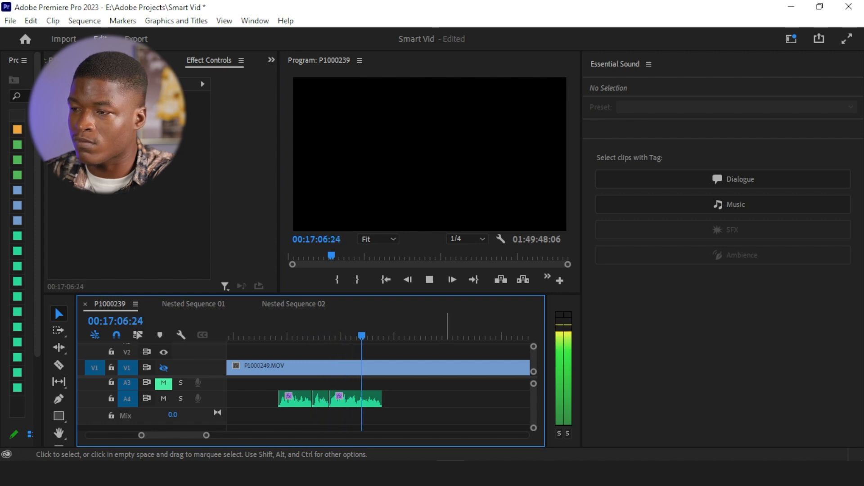
click(430, 279)
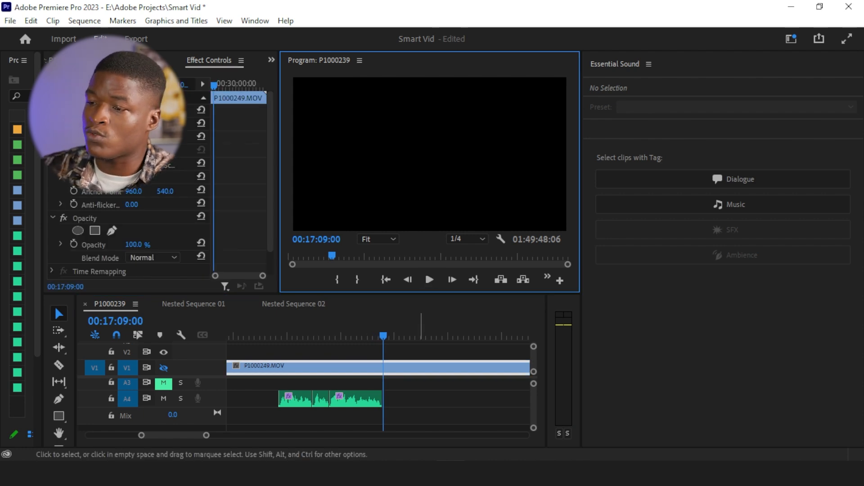
Tag the audio clips on track A4 as Dialogue and enable Reduce Noise
drag(427, 400, 269, 407)
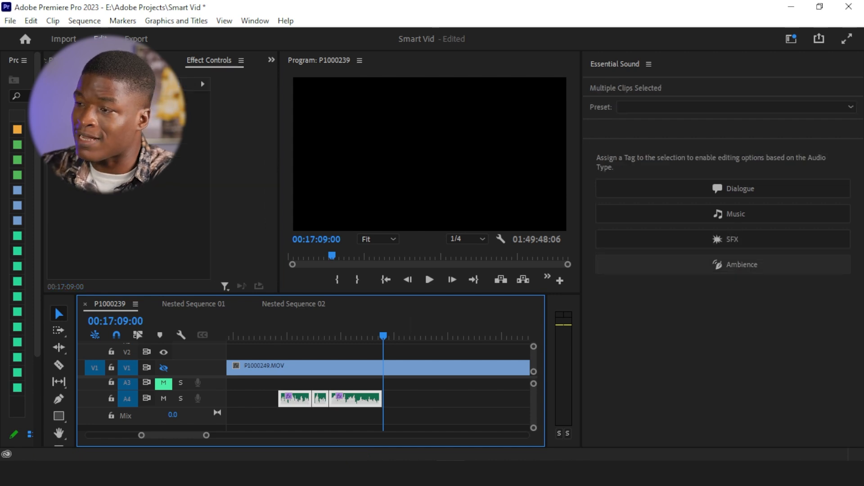
click(740, 189)
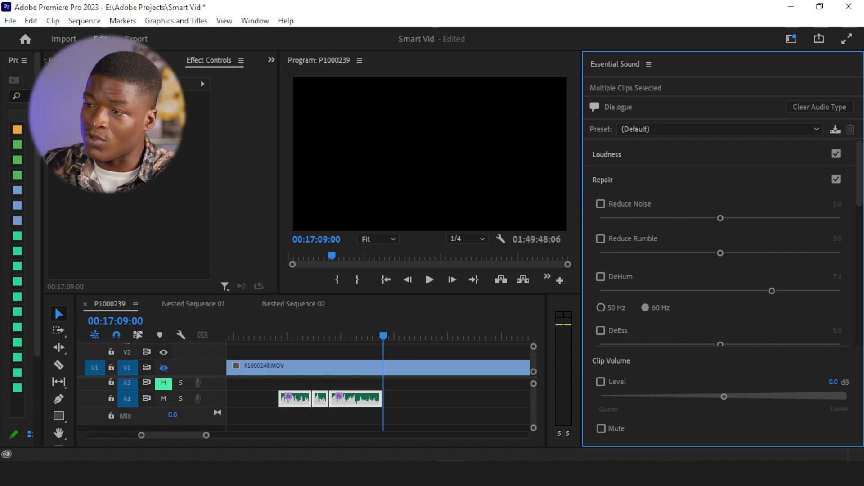
click(601, 204)
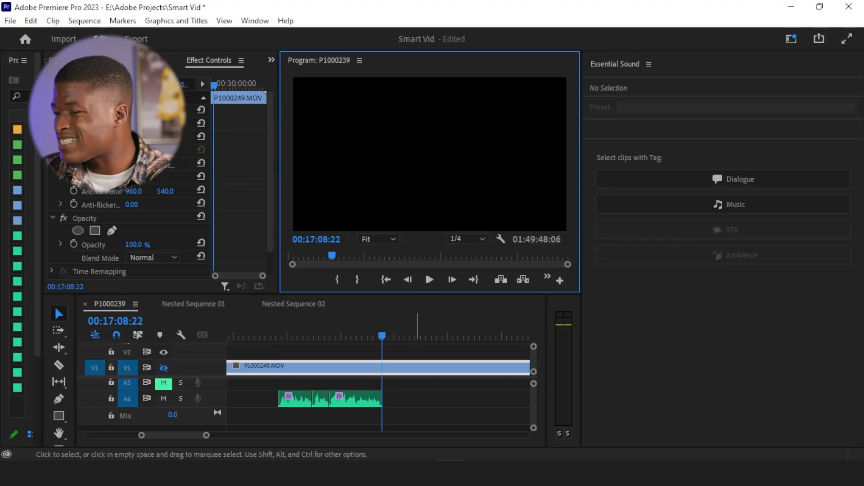
Reselect the A4 audio clips, enable DeEss and lower its amount to 4.0
drag(414, 397, 286, 409)
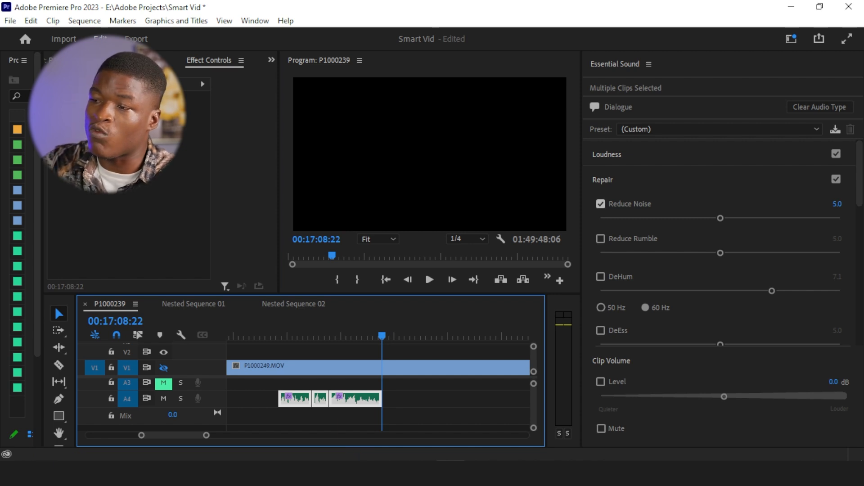
click(625, 208)
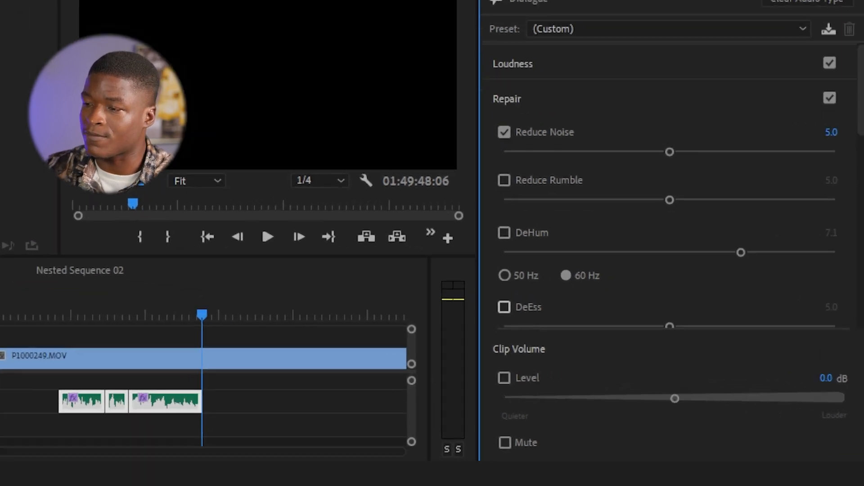
click(601, 331)
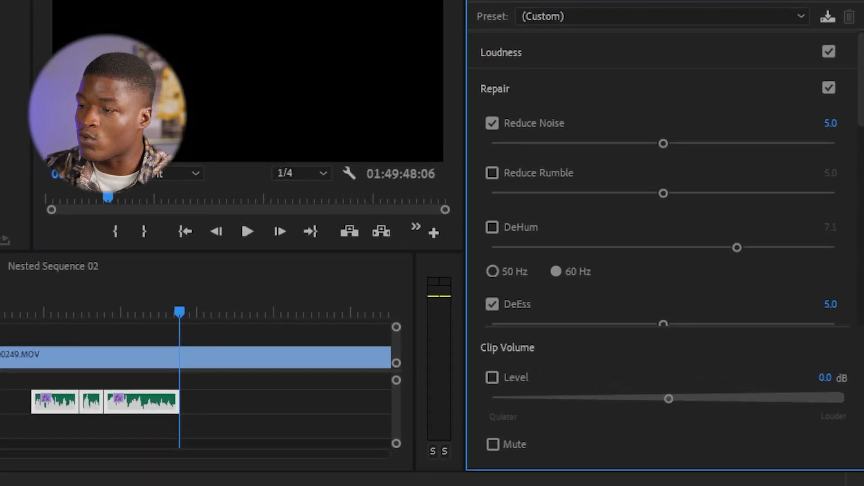
scroll(662, 180, down, 4)
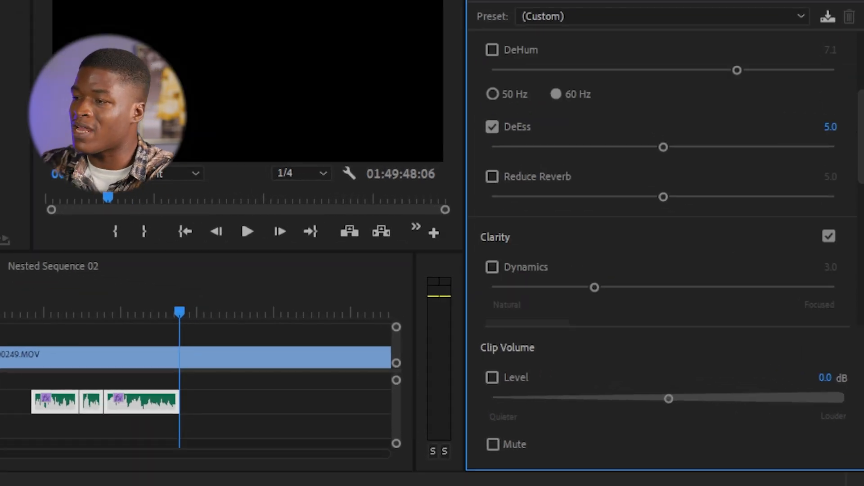
drag(664, 148, 627, 147)
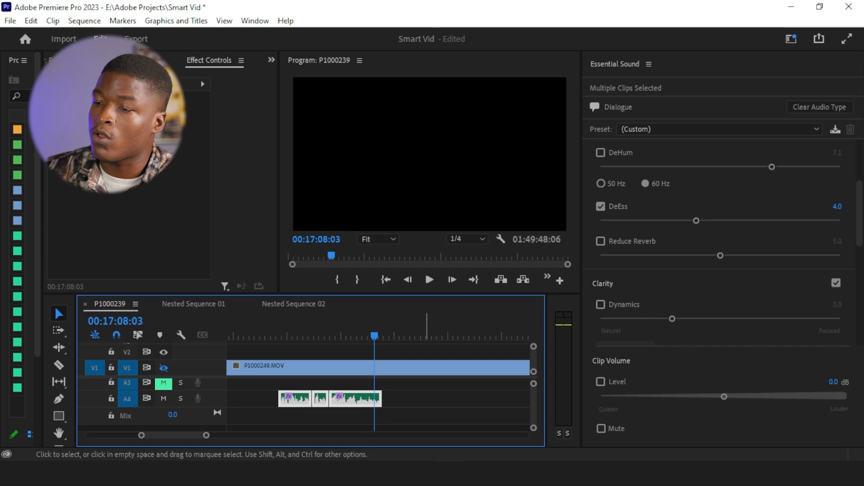
Select the last audio clip on A4 and preview its playback from just before the edit
key(ctrl+shift+a)
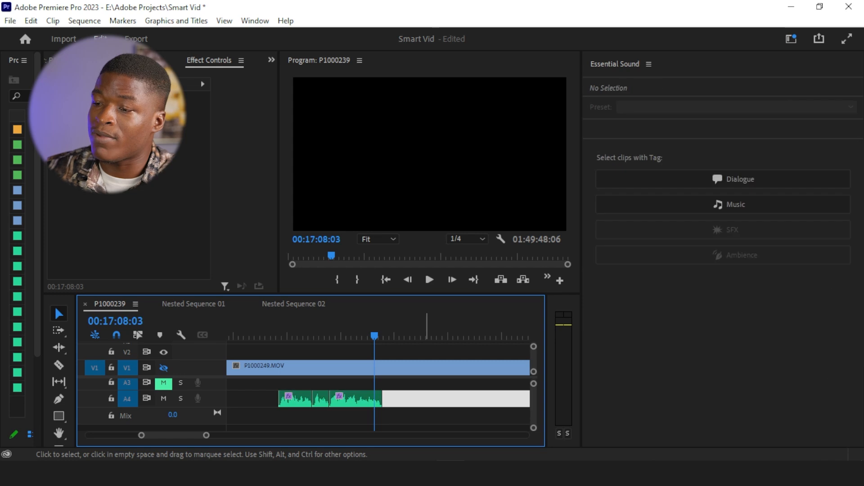
drag(396, 401, 283, 405)
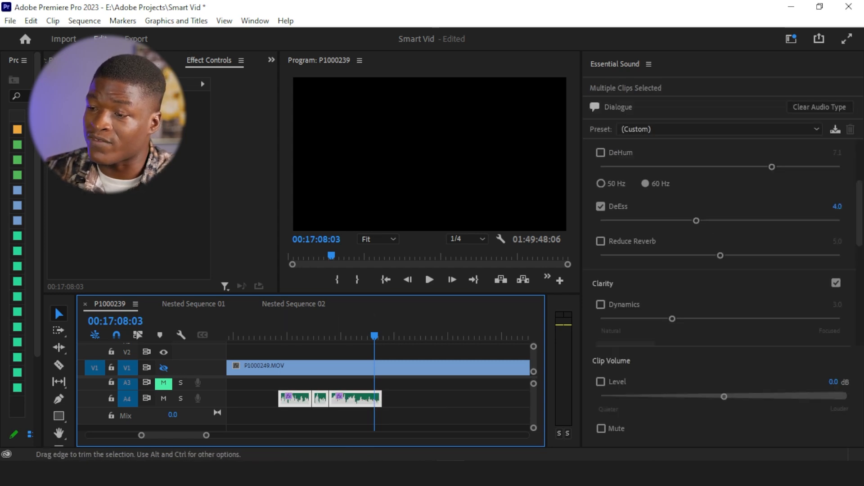
click(392, 401)
click(366, 401)
drag(374, 336, 333, 337)
click(430, 279)
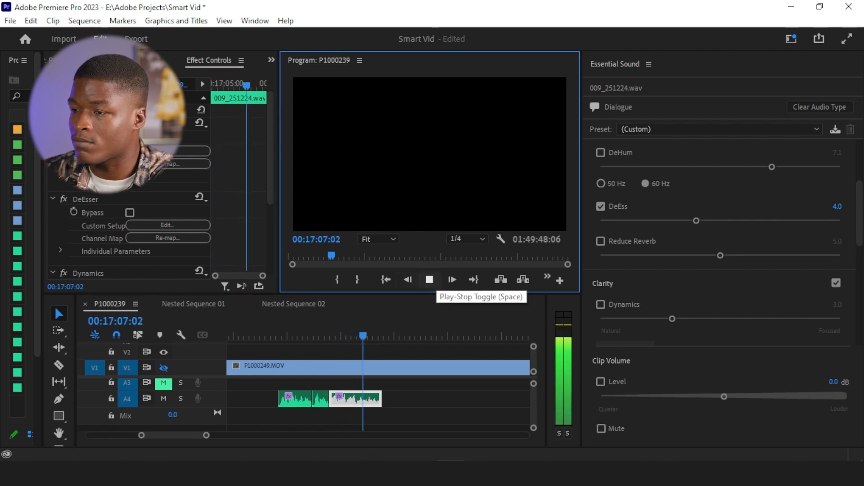
click(429, 280)
key(space)
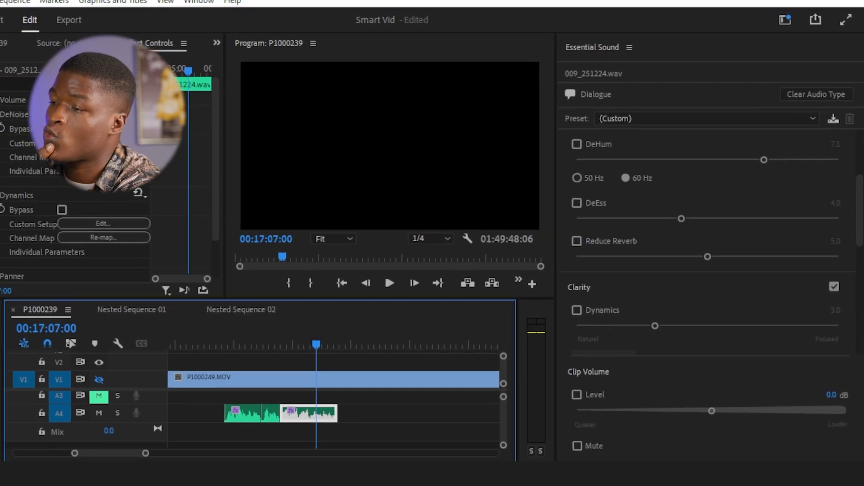
Compare the clip's playback with DeEss switched off and on
click(547, 199)
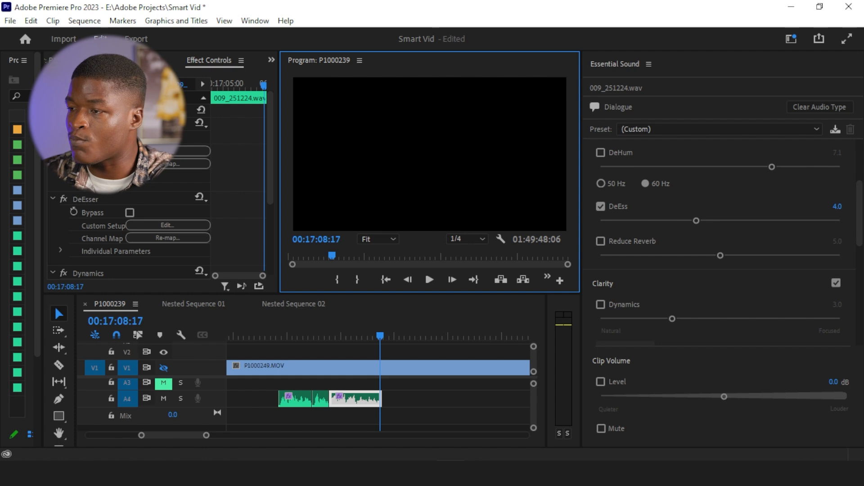
click(600, 206)
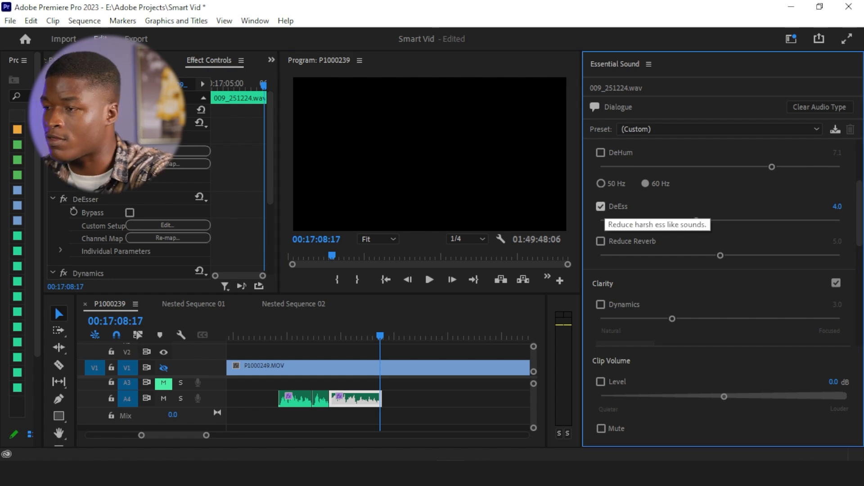
click(429, 280)
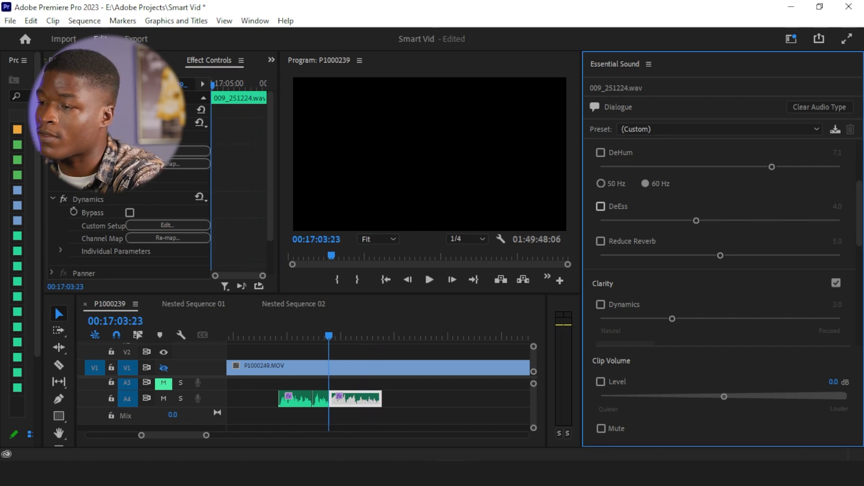
click(600, 206)
key(space)
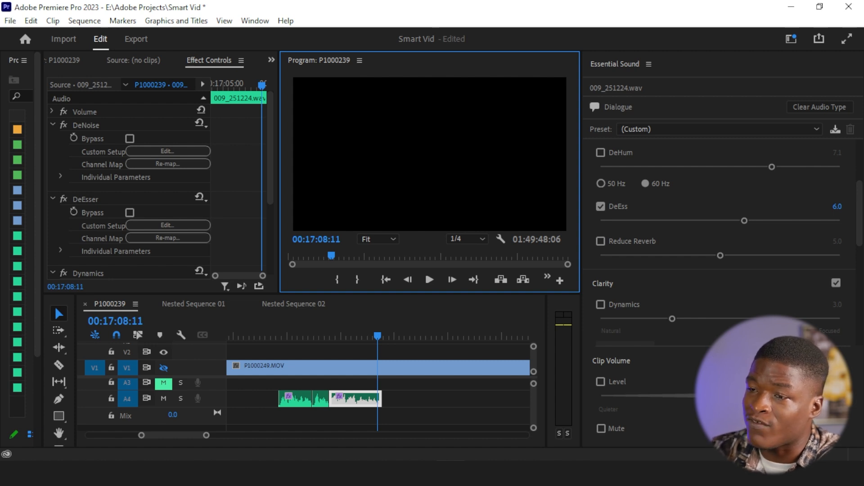
click(601, 206)
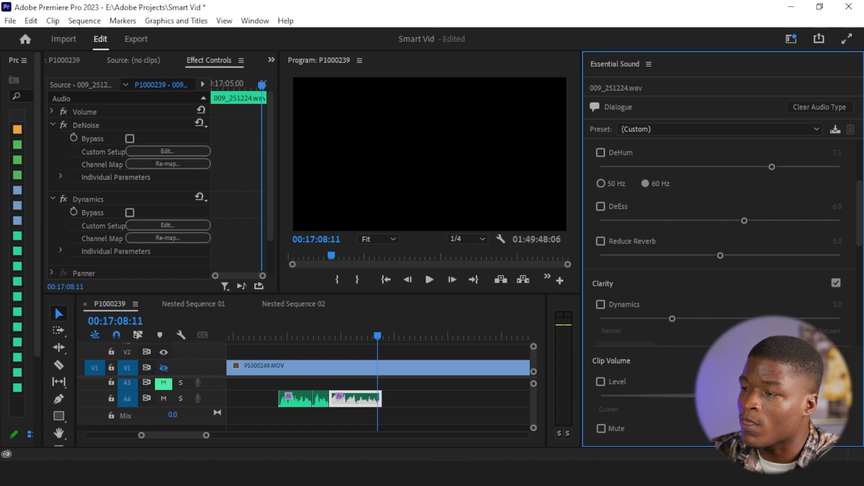
click(601, 207)
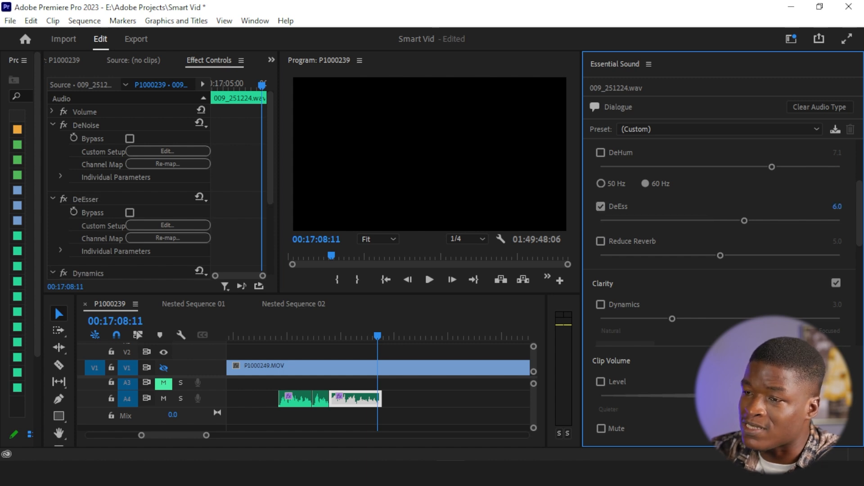
Open the DeEsser's custom setup editor and raise the DeEss amount to about 7.6
click(167, 226)
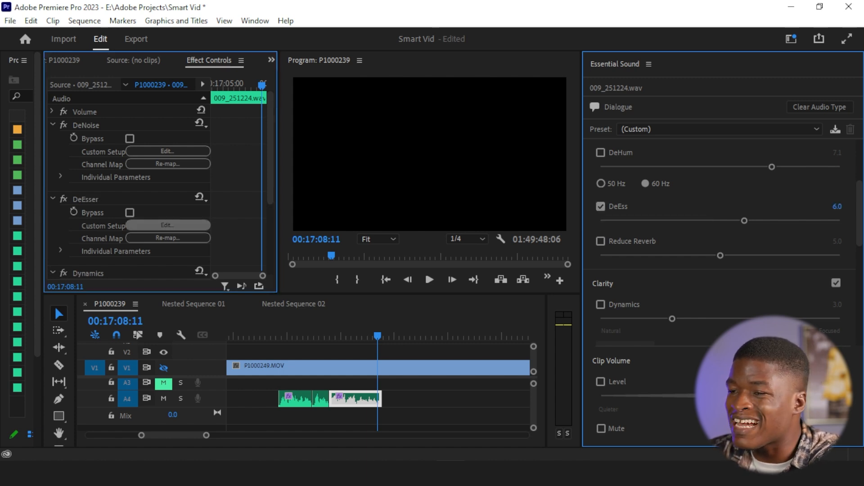
drag(382, 81, 294, 34)
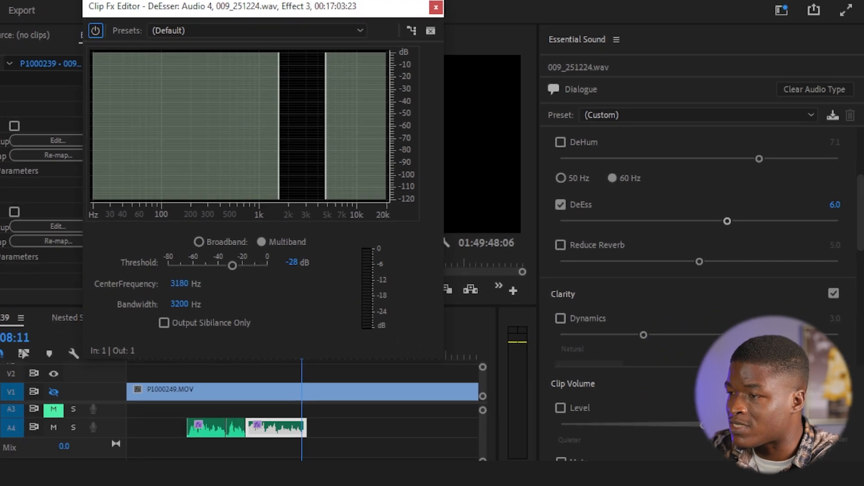
drag(728, 221, 770, 221)
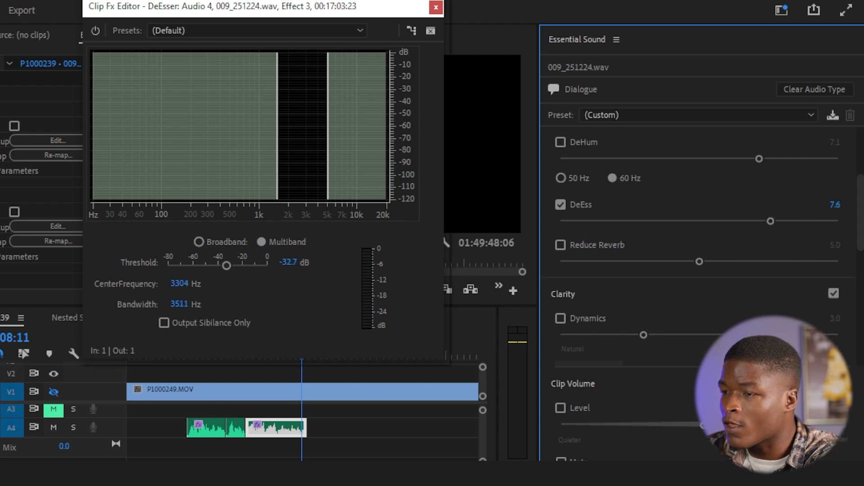
Set the DeEsser threshold to -30 dB
click(289, 263)
click(835, 204)
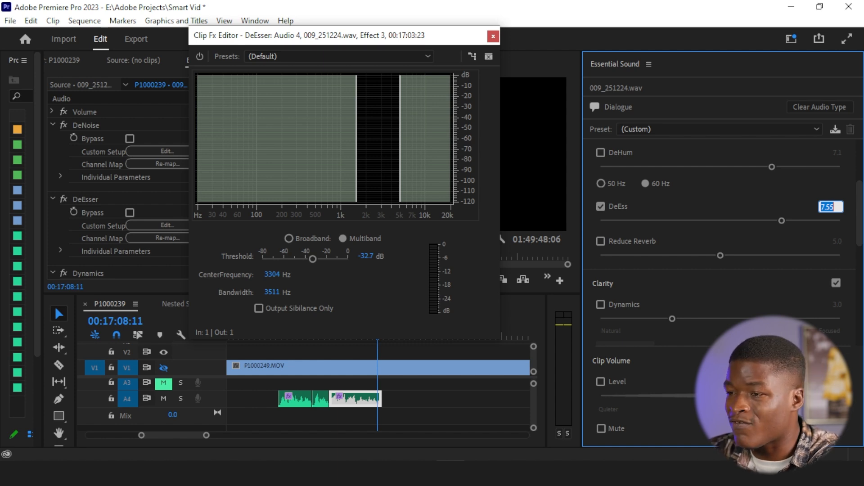
click(366, 256)
text(-30)
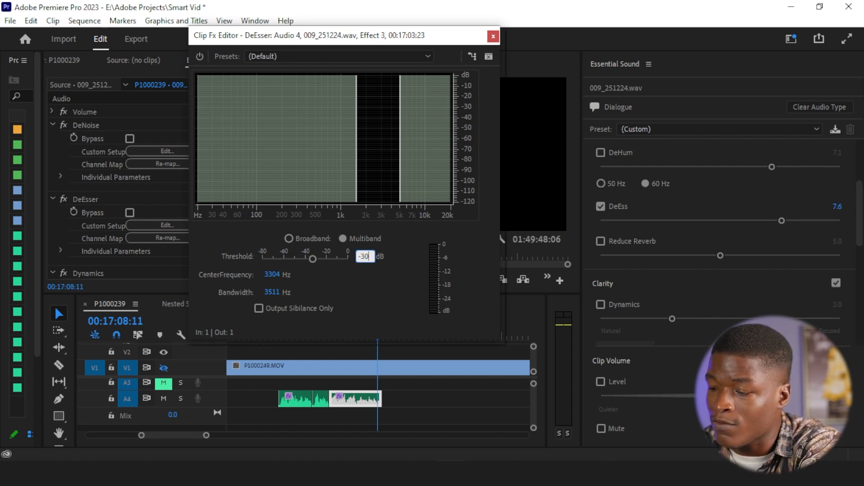
key(Return)
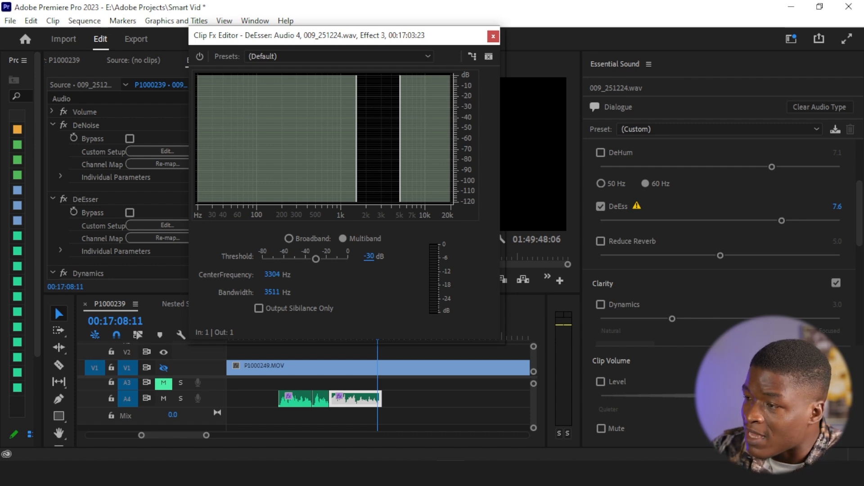
Readjust the DeEss amount slider to 7.6 and preview playback from earlier in the clip
drag(782, 220, 784, 220)
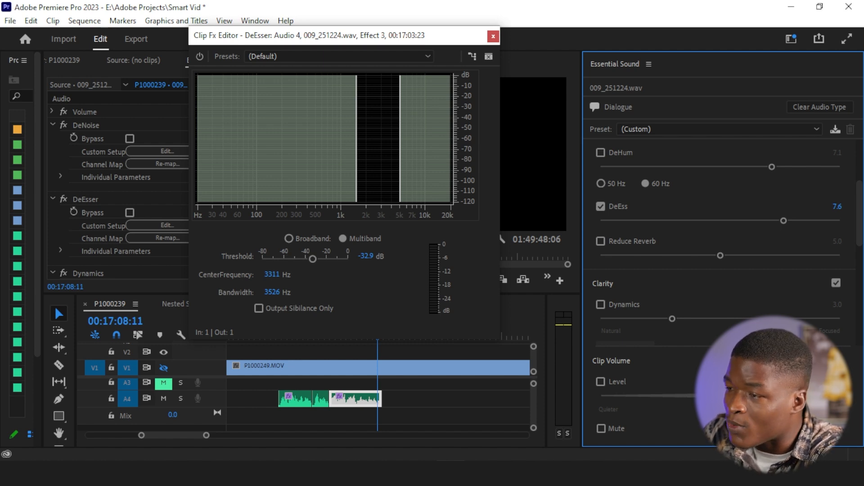
drag(333, 36, 169, 22)
click(353, 337)
drag(330, 336, 323, 336)
click(430, 279)
Reselect the last A4 audio clip and reopen the DeEsser's Clip Fx Editor
click(355, 400)
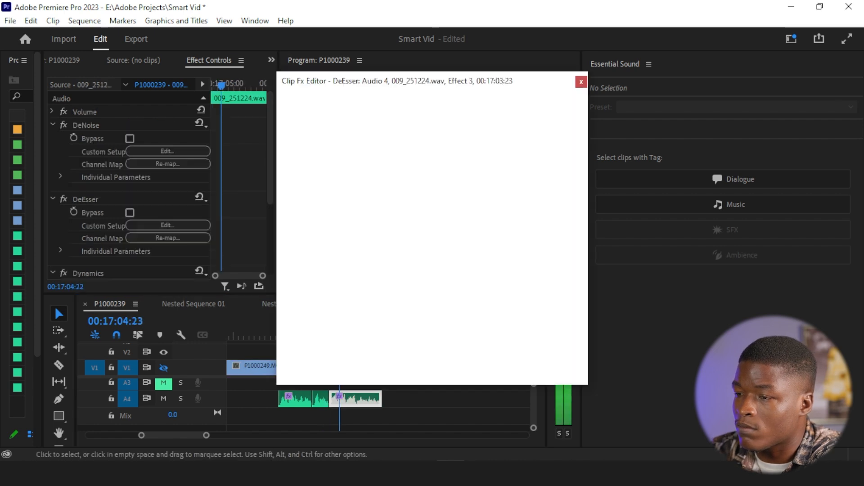
drag(414, 71, 231, 32)
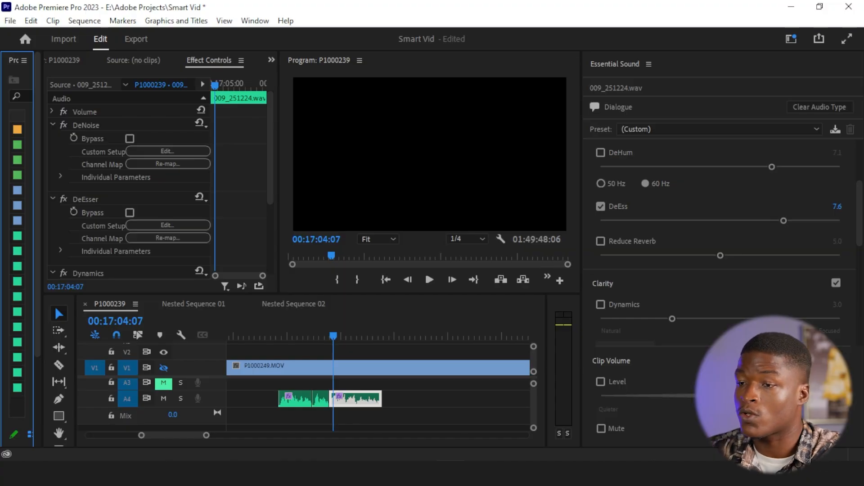
click(167, 225)
drag(405, 80, 211, 15)
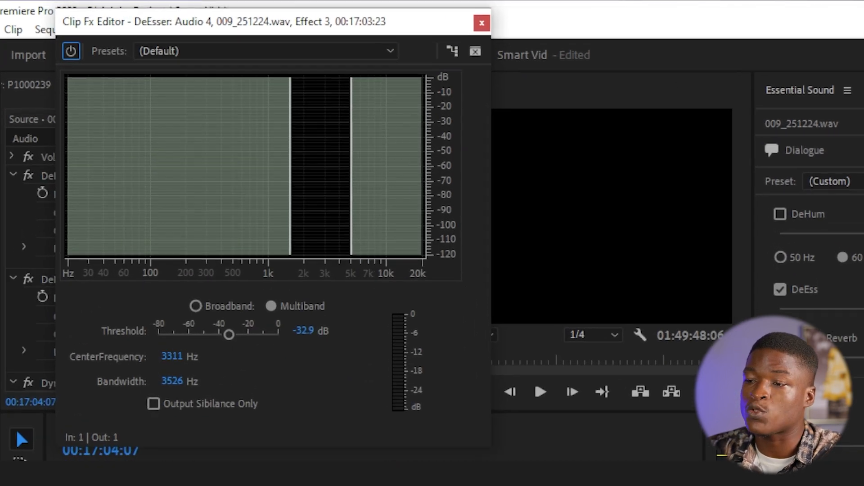
Listen to the isolated sibilance during playback by toggling Output Sibilance Only on and off
click(153, 404)
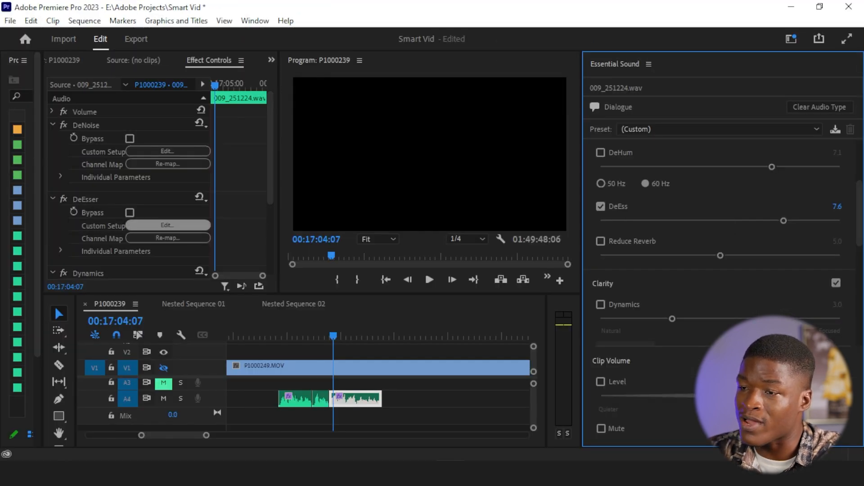
click(168, 225)
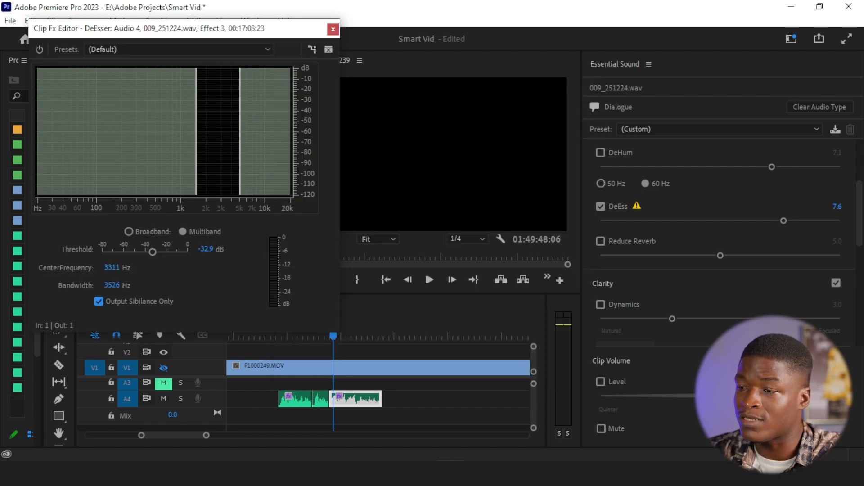
key(space)
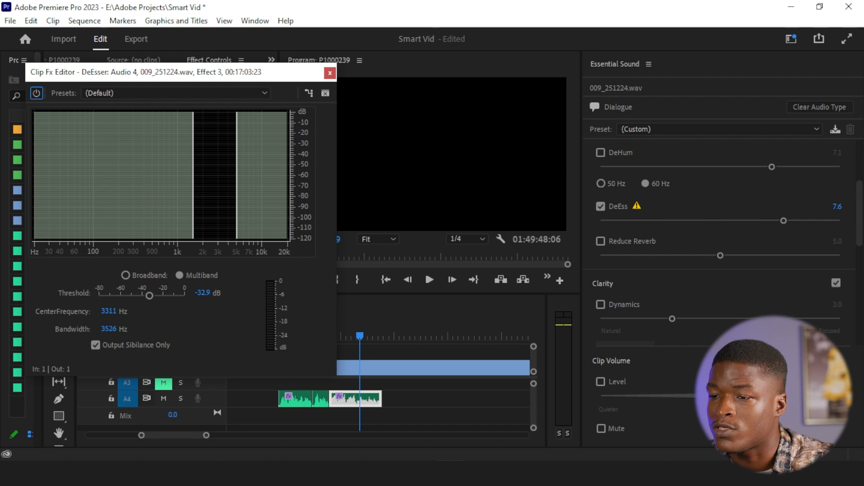
click(95, 346)
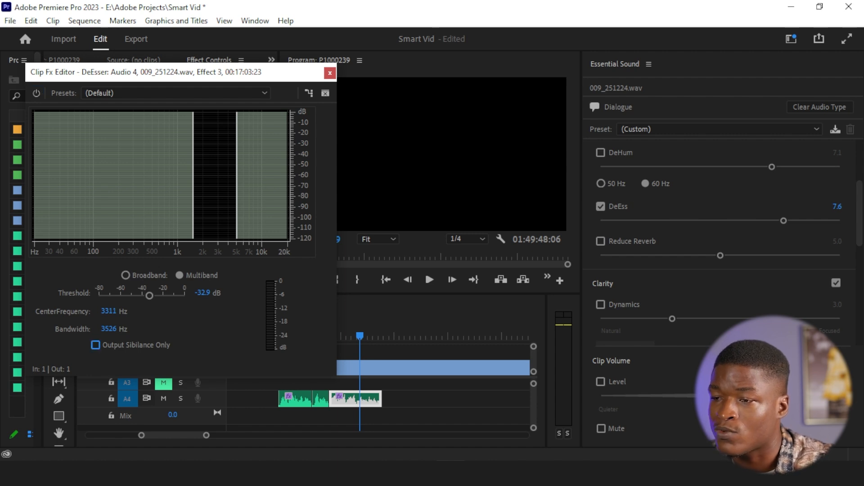